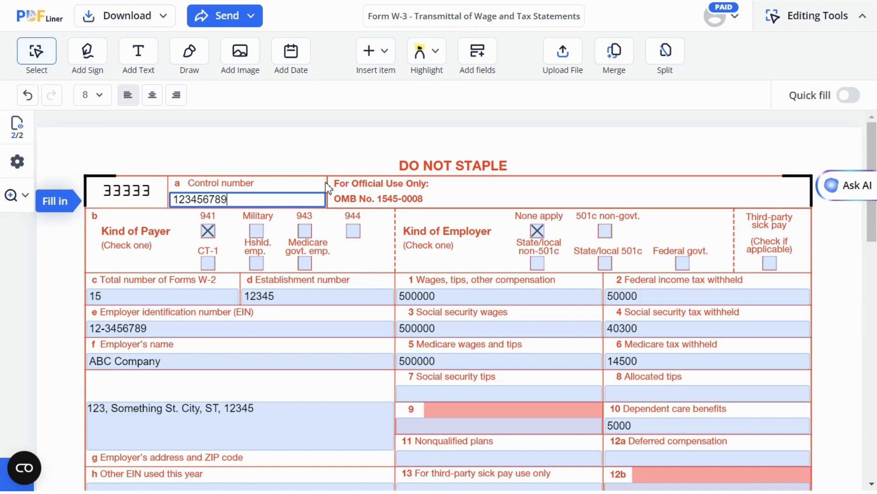
Clear and re-check the 941 kind of payer box and the None apply kind of employer box.
click(213, 235)
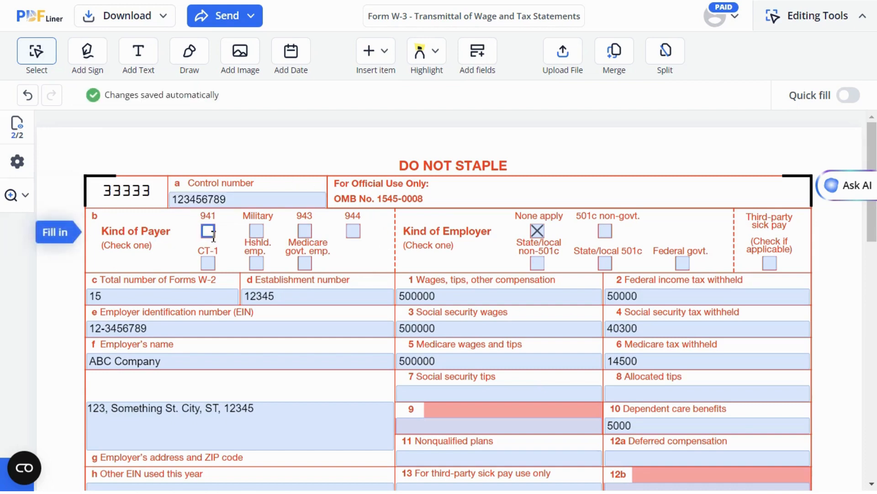
click(213, 236)
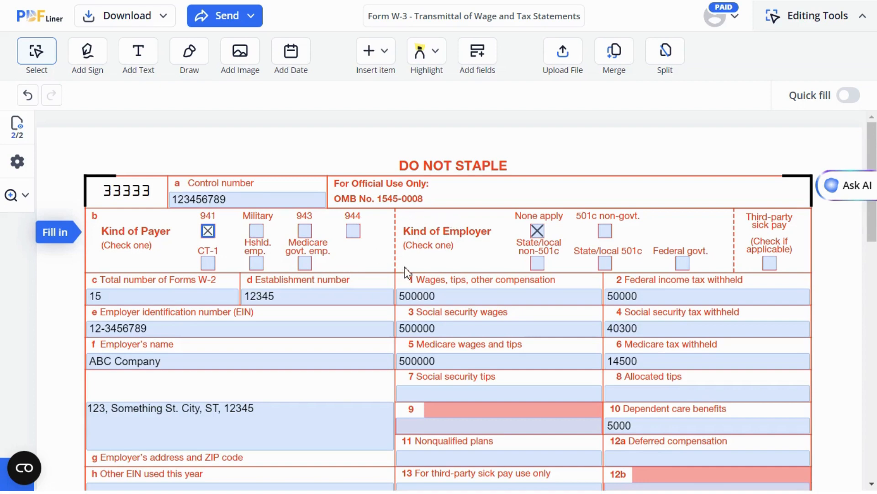
click(540, 232)
click(540, 232)
Review boxes c to g, covering the number of Forms W-2, establishment number, EIN, employer's name and address.
click(214, 302)
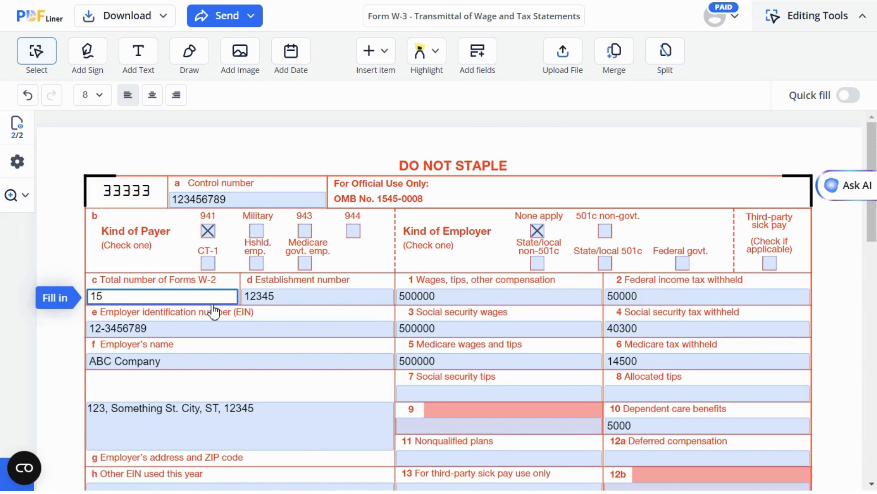
click(289, 296)
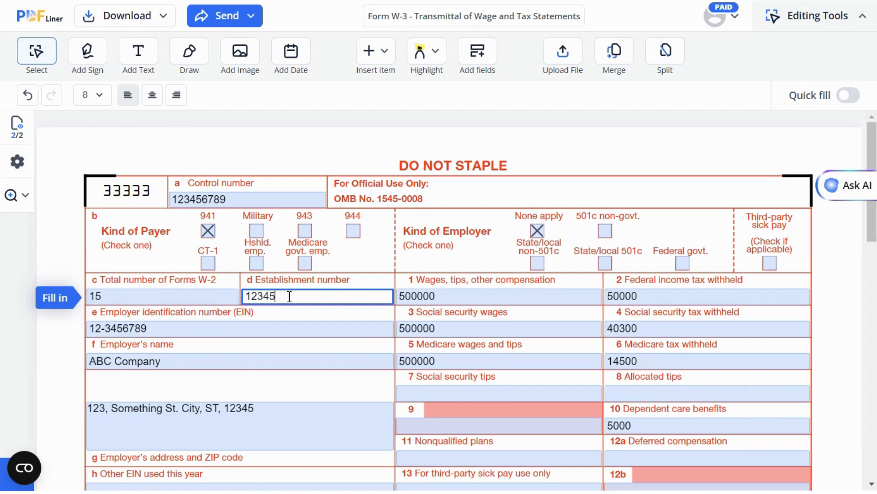
click(284, 322)
click(283, 362)
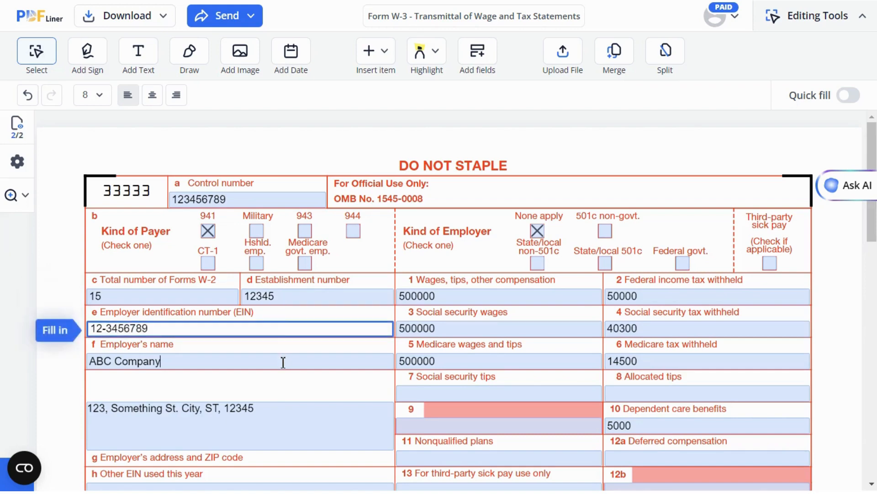
click(289, 420)
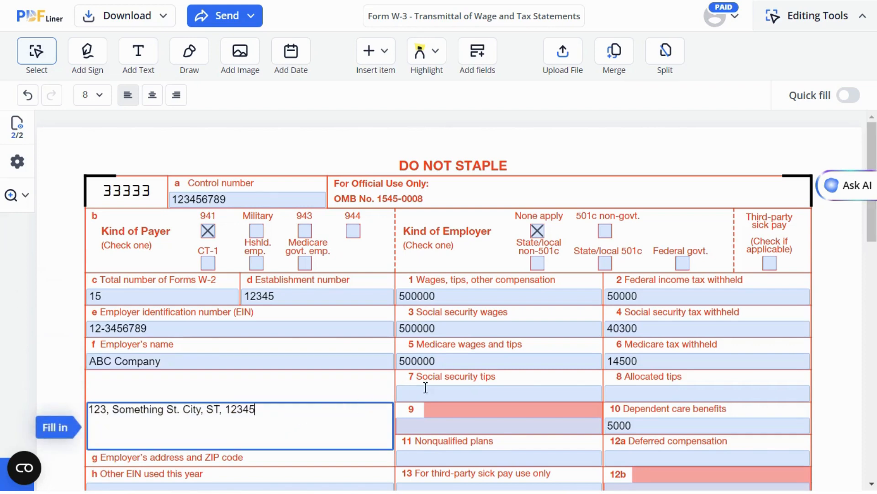
Review boxes 1 to 8, covering wages, federal, Social Security and Medicare amounts, and tips.
click(477, 295)
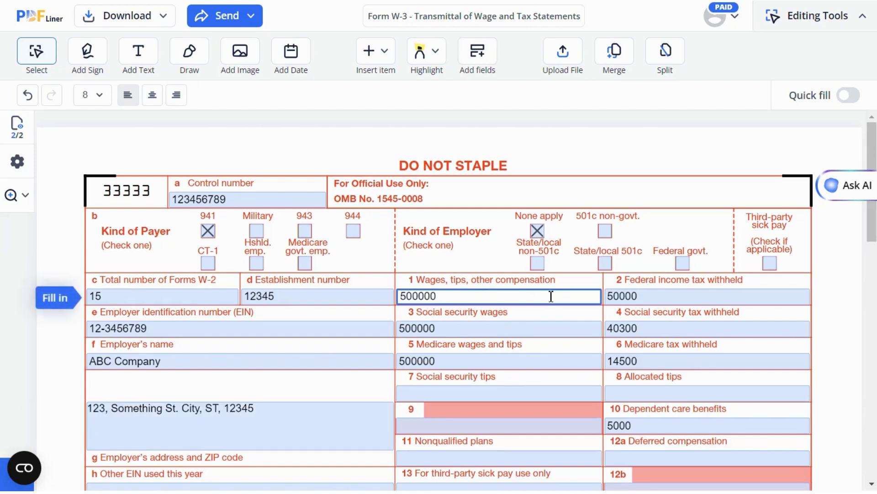
click(660, 296)
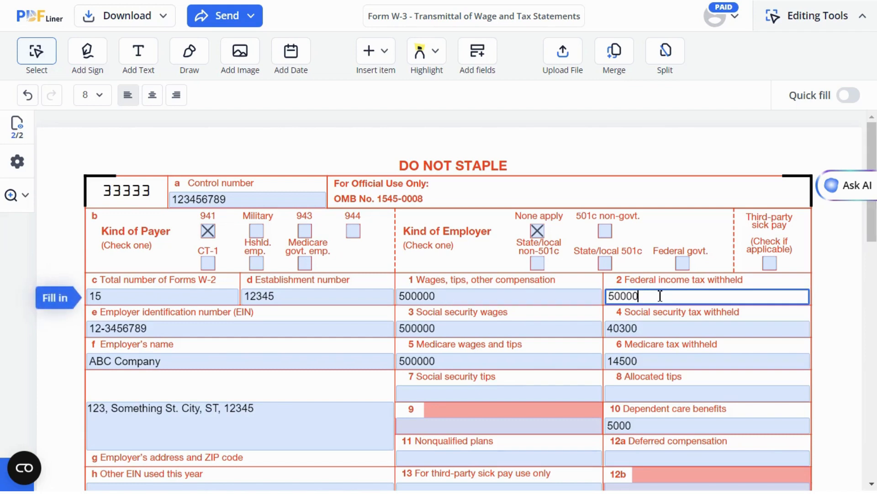
click(538, 332)
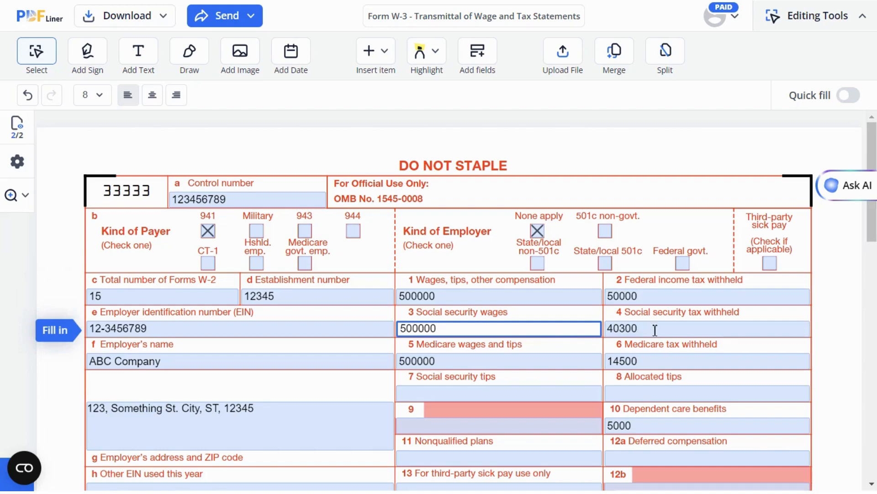
click(639, 328)
click(583, 364)
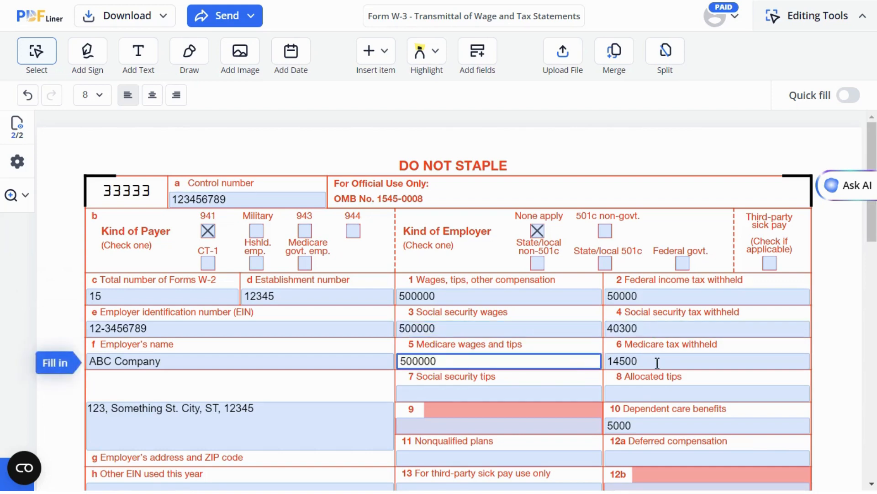
click(658, 364)
click(575, 393)
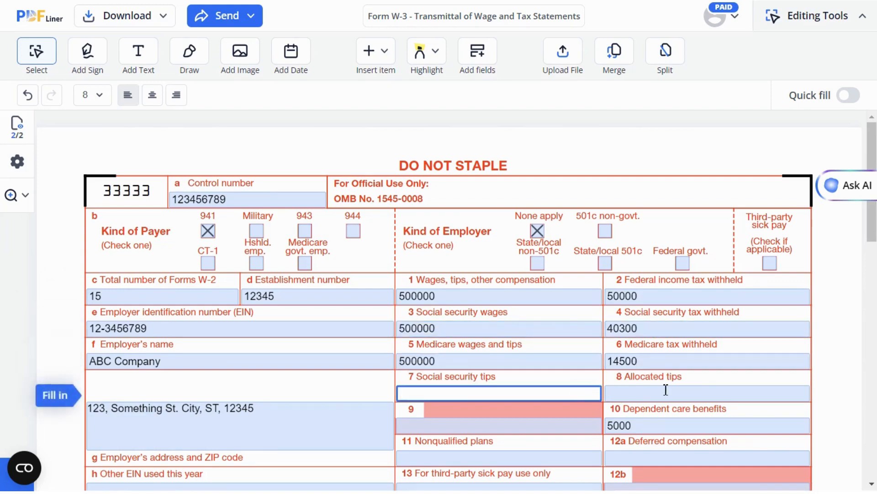
click(666, 389)
Review boxes 10 to 19, covering dependent care benefits, nonqualified plans, deferred compensation, and state and local wages and taxes.
scroll(873, 227, down, 4)
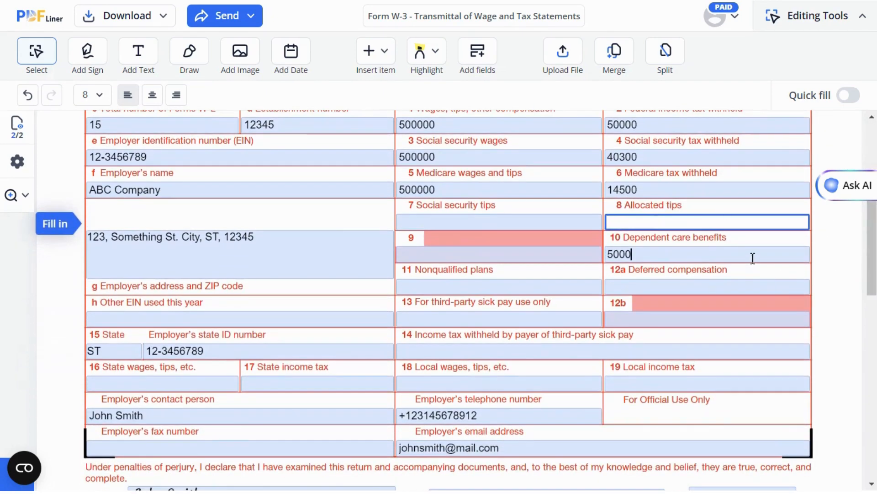
click(750, 257)
click(575, 288)
click(622, 289)
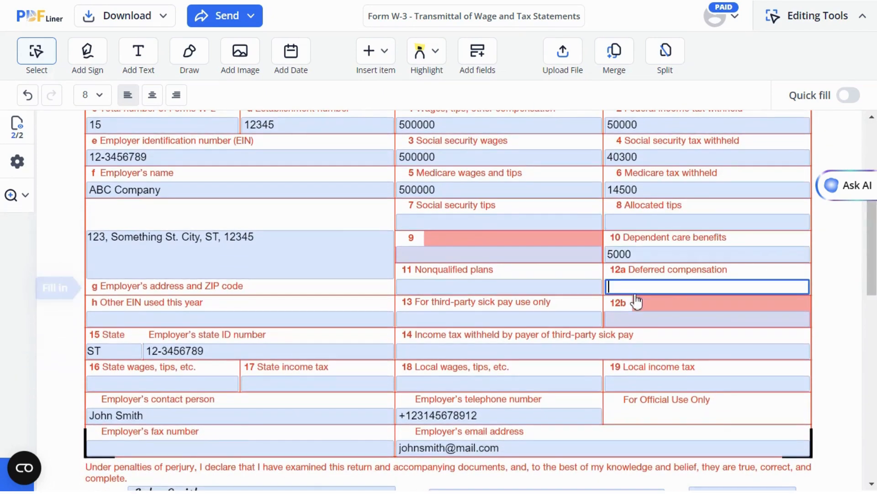
click(354, 357)
click(438, 356)
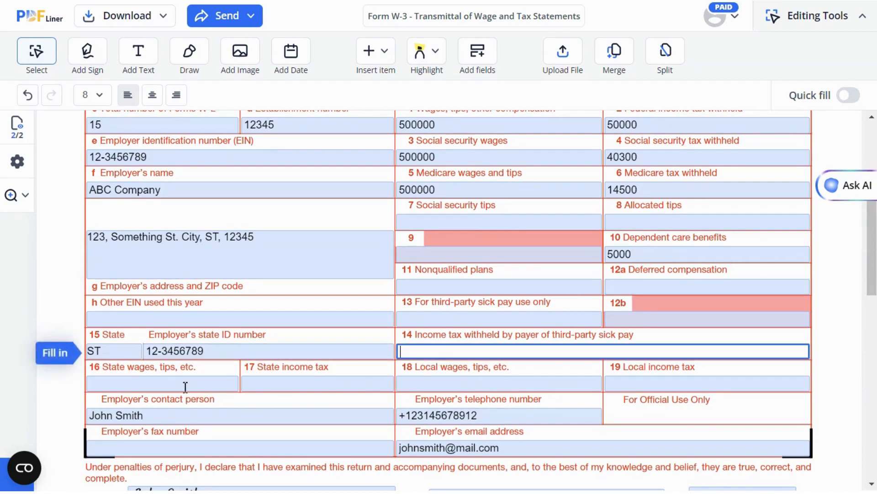
click(217, 385)
click(291, 380)
click(413, 380)
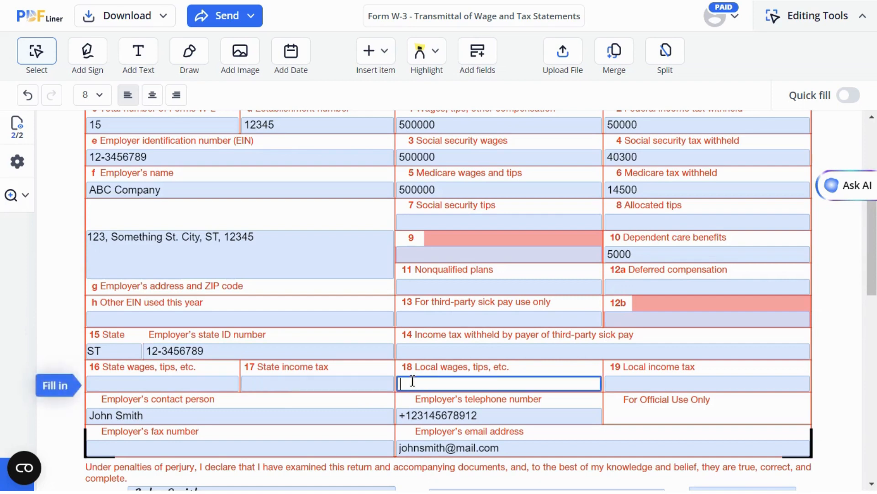
click(625, 380)
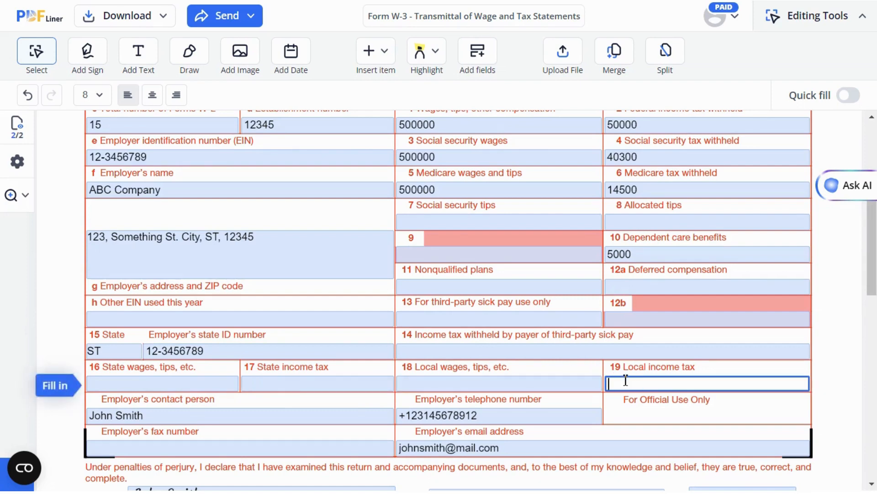
Review the employer's contact person, telephone number and email address fields.
click(345, 417)
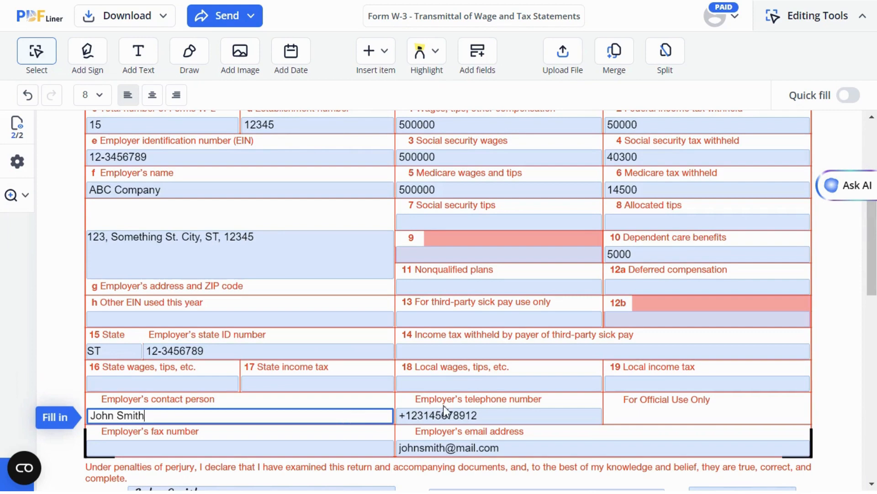
click(495, 418)
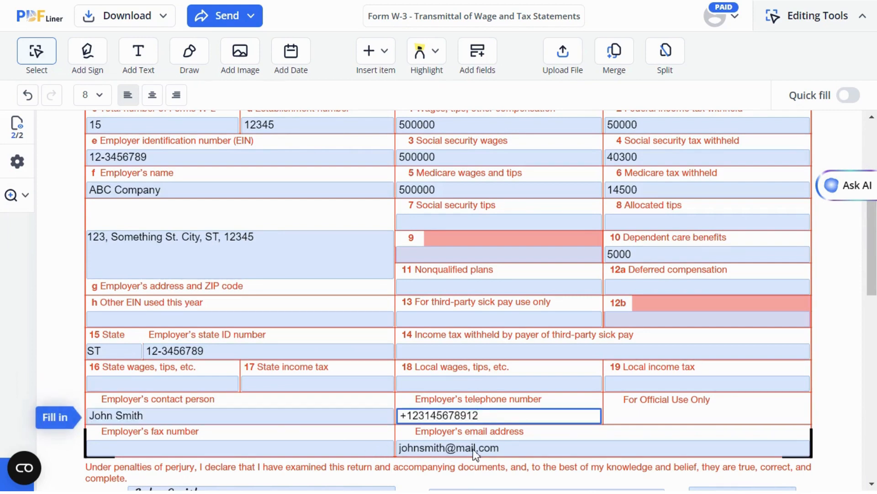
scroll(476, 453, down, 2)
click(650, 340)
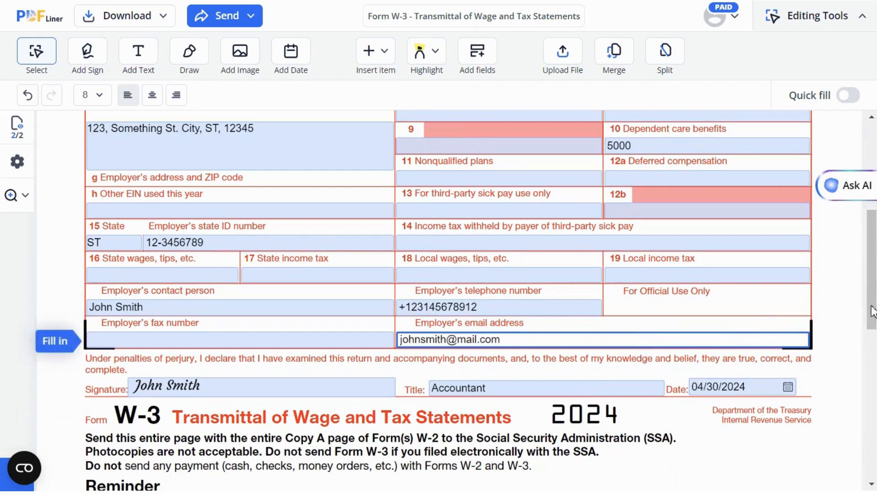
Apply the saved signature to the form's Signature field.
scroll(874, 307, down, 2)
scroll(874, 307, down, 3)
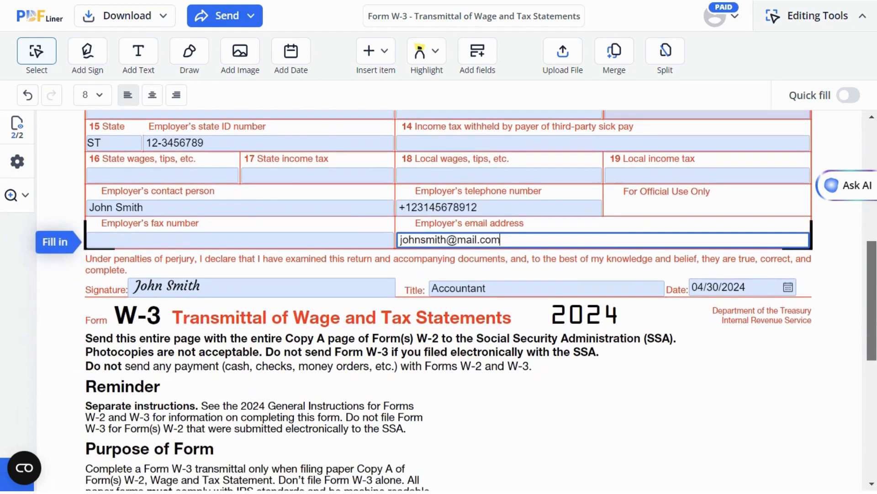
scroll(874, 293, up, 6)
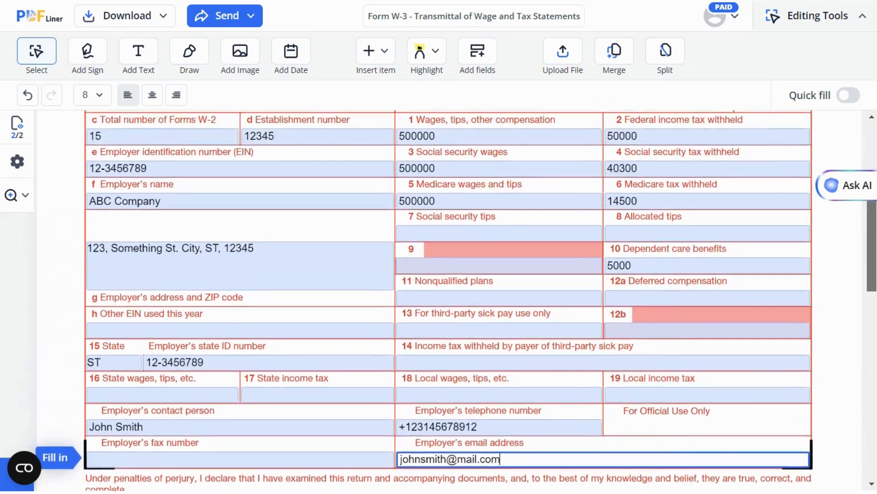
scroll(874, 247, up, 2)
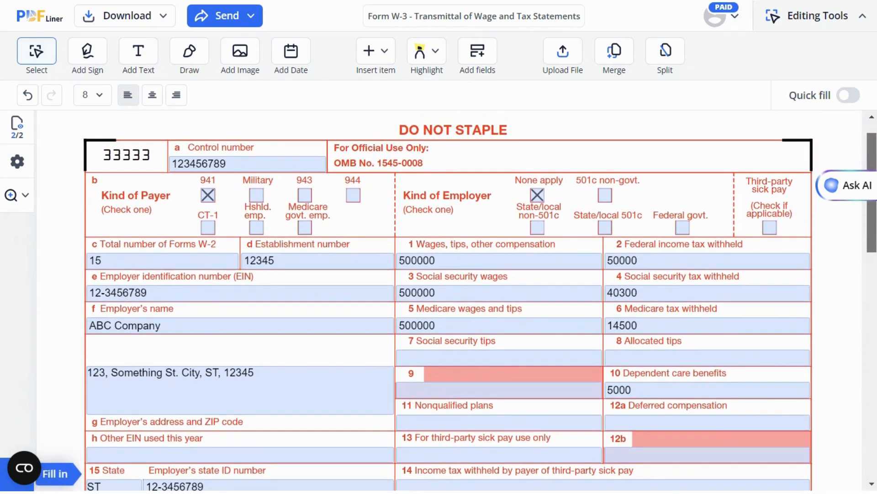
scroll(448, 300, down, 4)
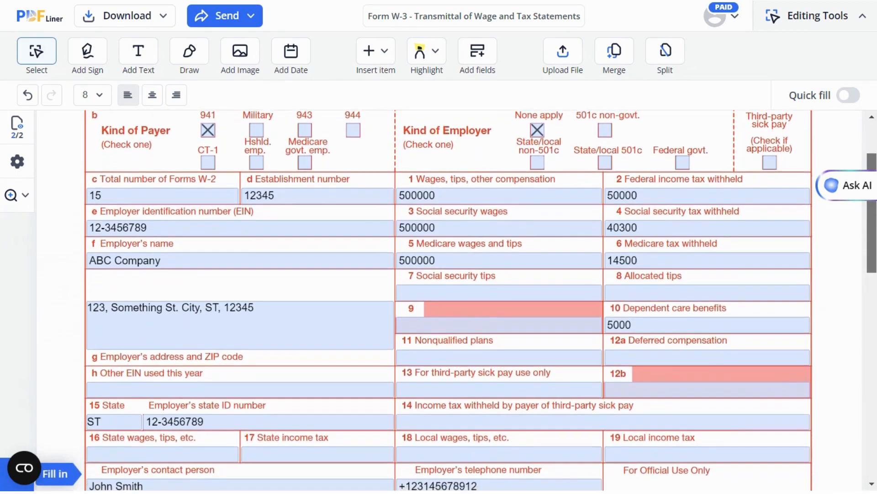
scroll(635, 341, down, 5)
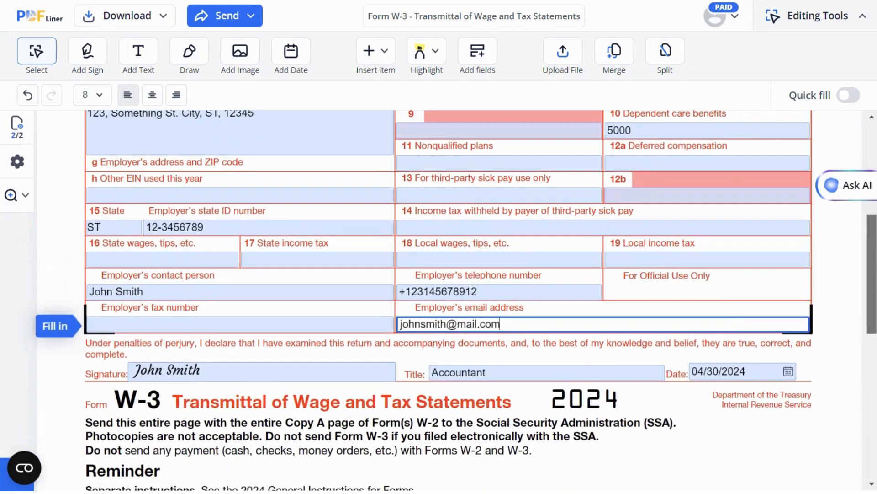
click(349, 372)
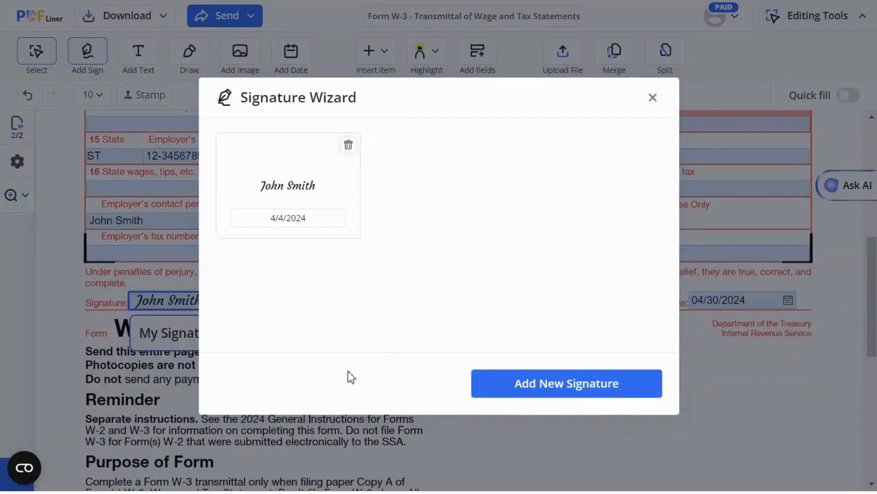
click(320, 227)
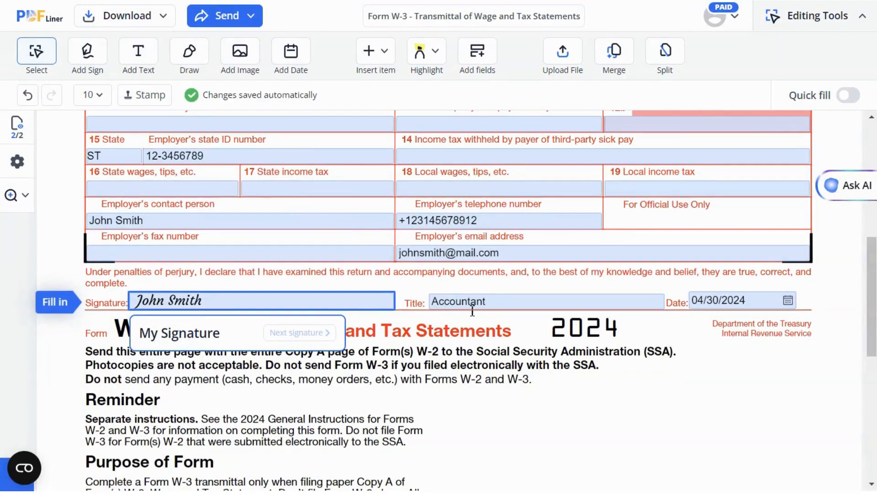
Check the signer's Title field and set the signing date to 04/30/2024.
click(501, 309)
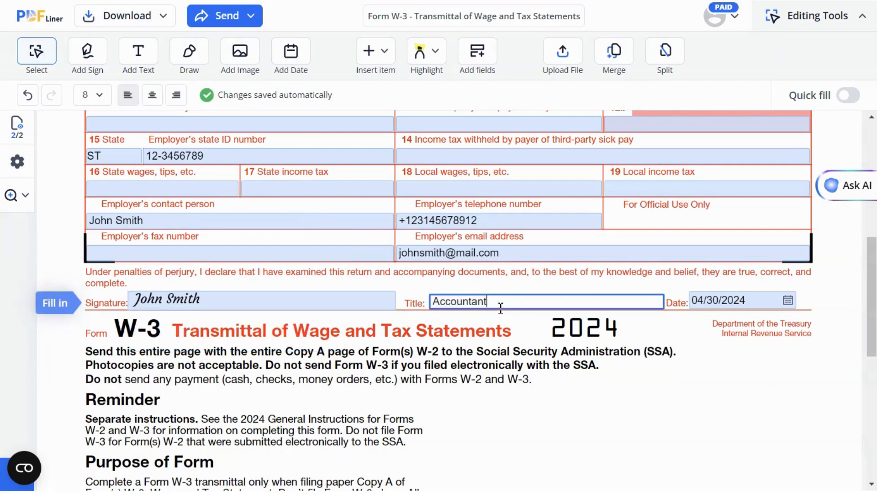
click(747, 300)
click(723, 221)
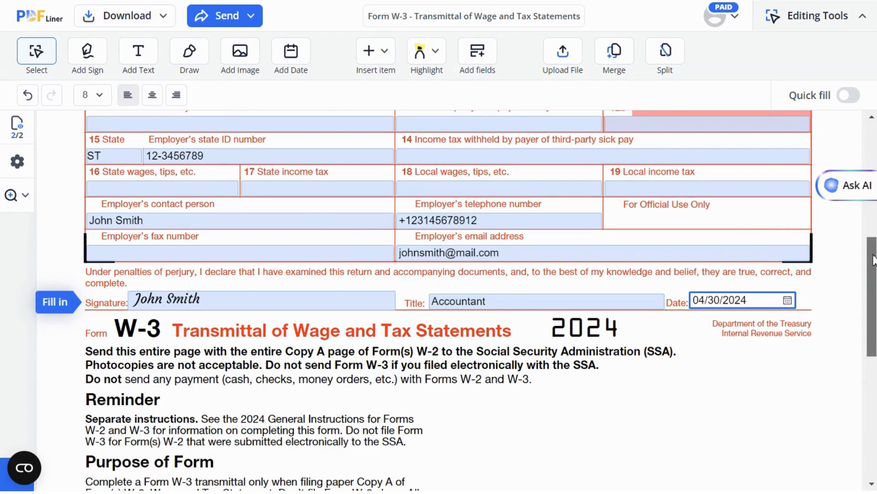
Open the completed Form W-3 for printing.
drag(873, 259, 871, 157)
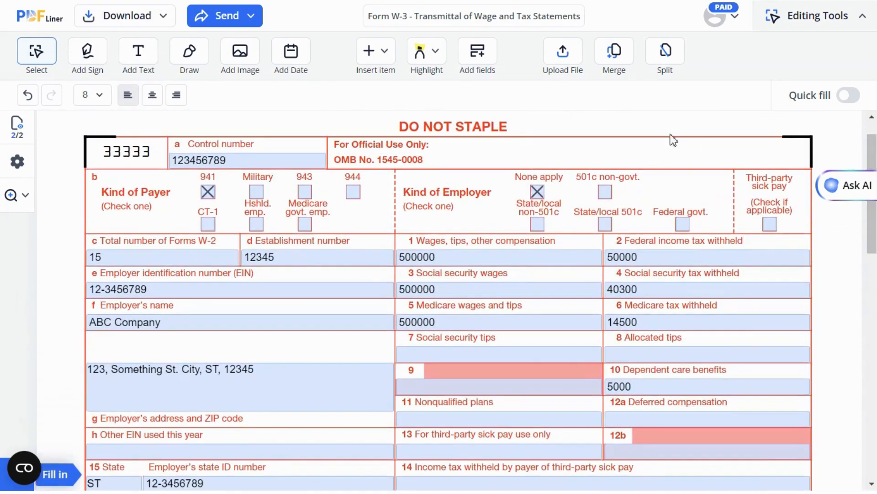
click(162, 19)
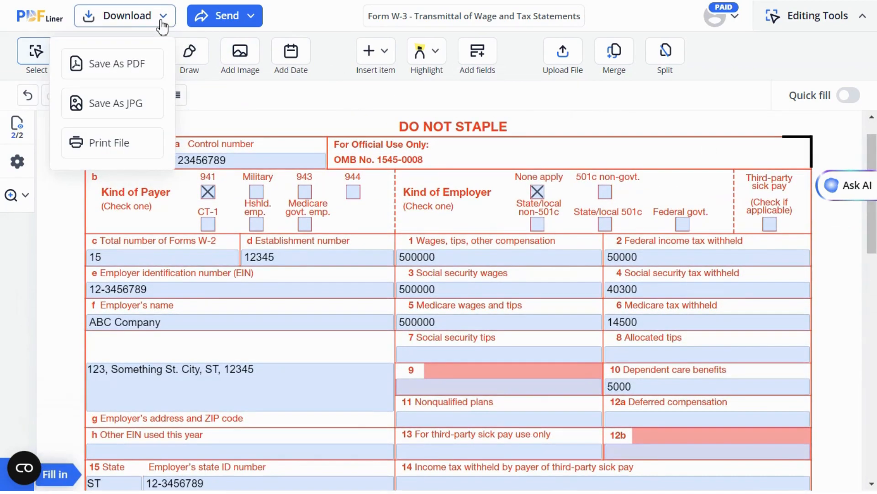
click(145, 148)
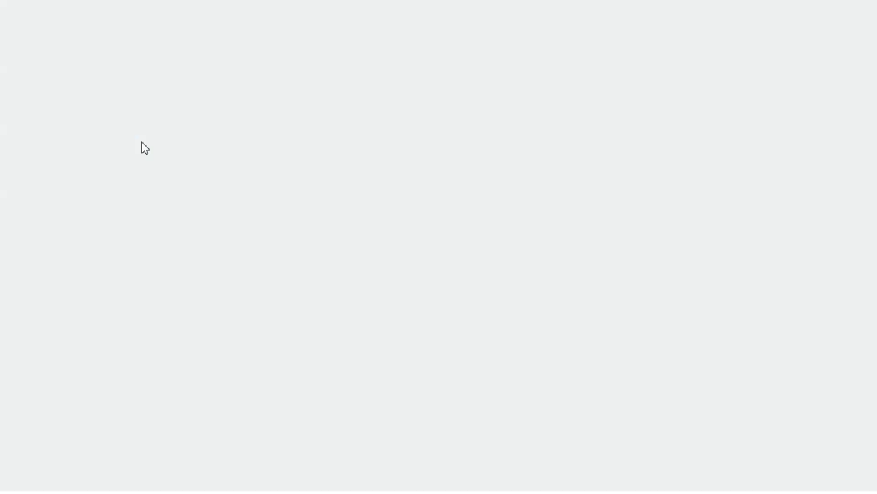